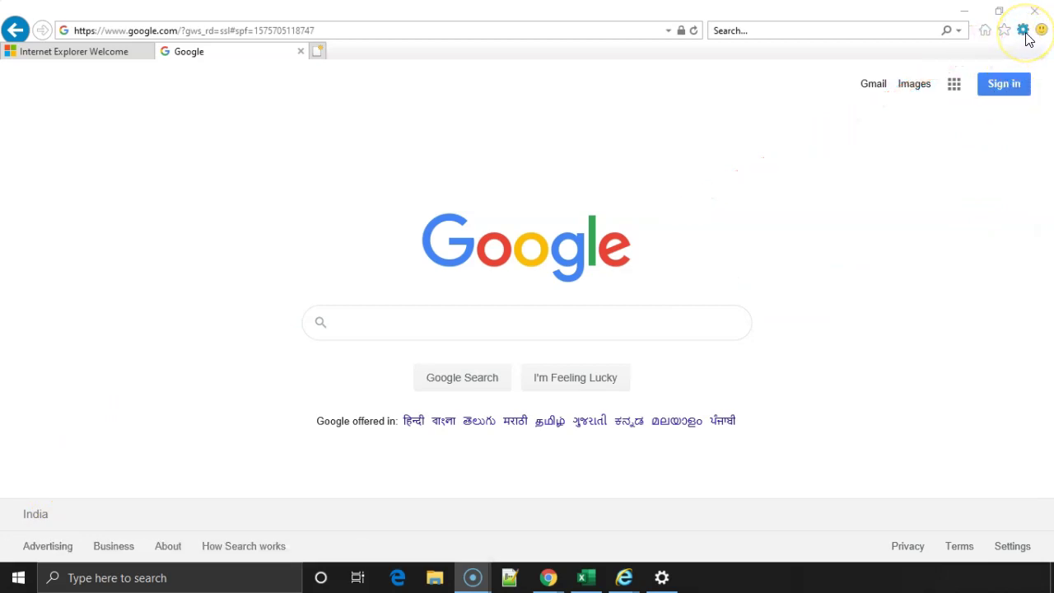
# Open Internet Options from the Tools gear menu
pyautogui.click(1023, 32)
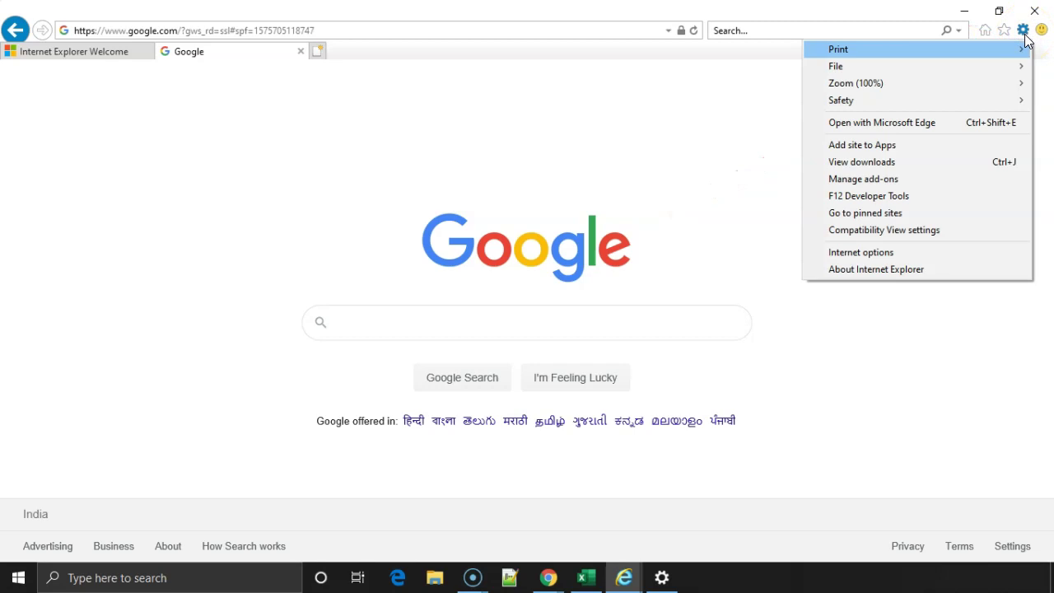
pyautogui.click(1027, 35)
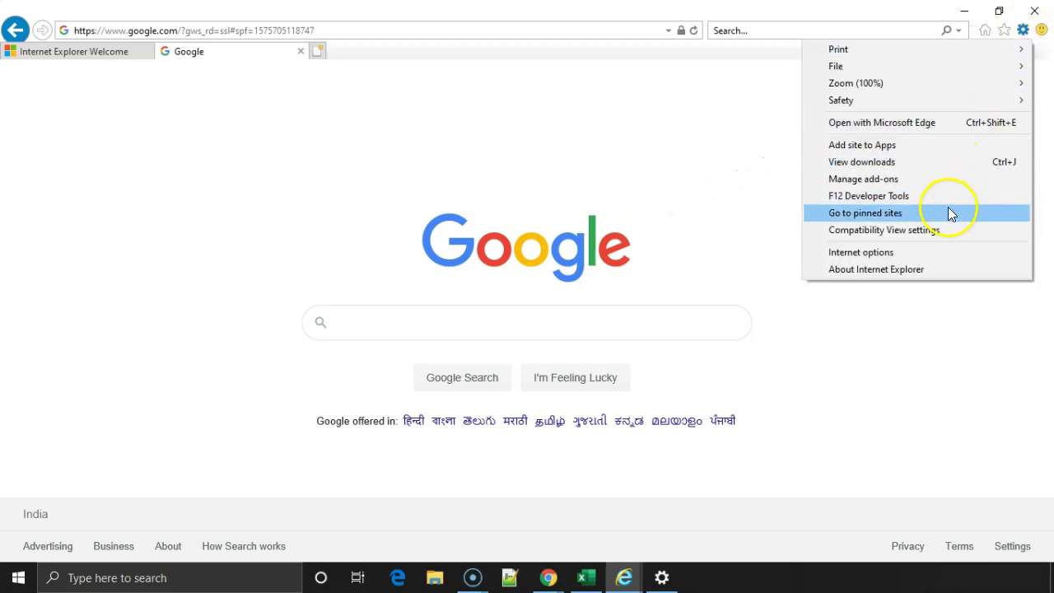
pyautogui.click(945, 251)
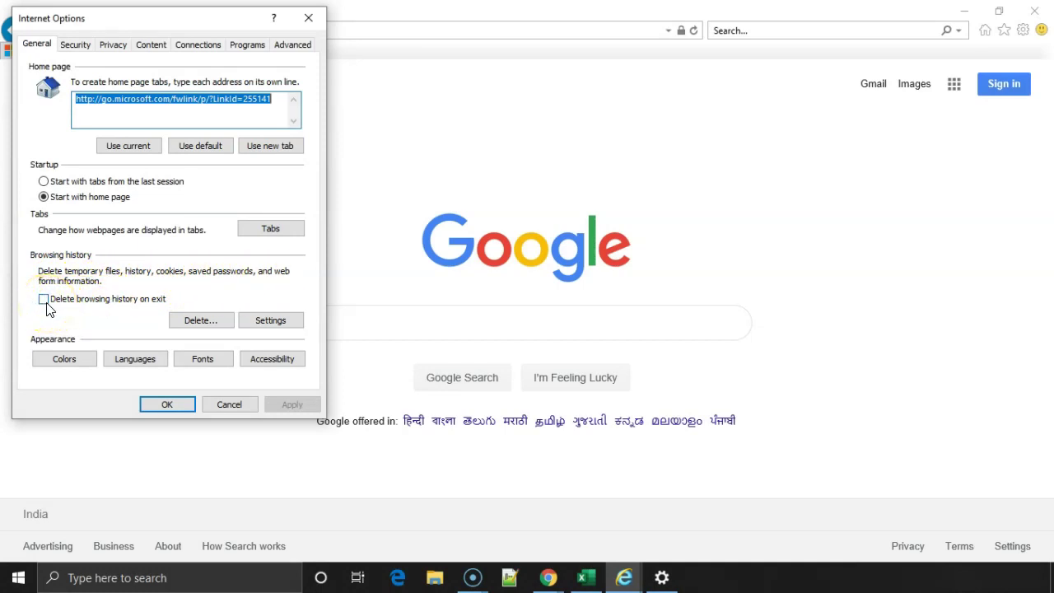
# Toggle 'Delete browsing history on exit' on and back off, leaving it disabled
pyautogui.click(45, 301)
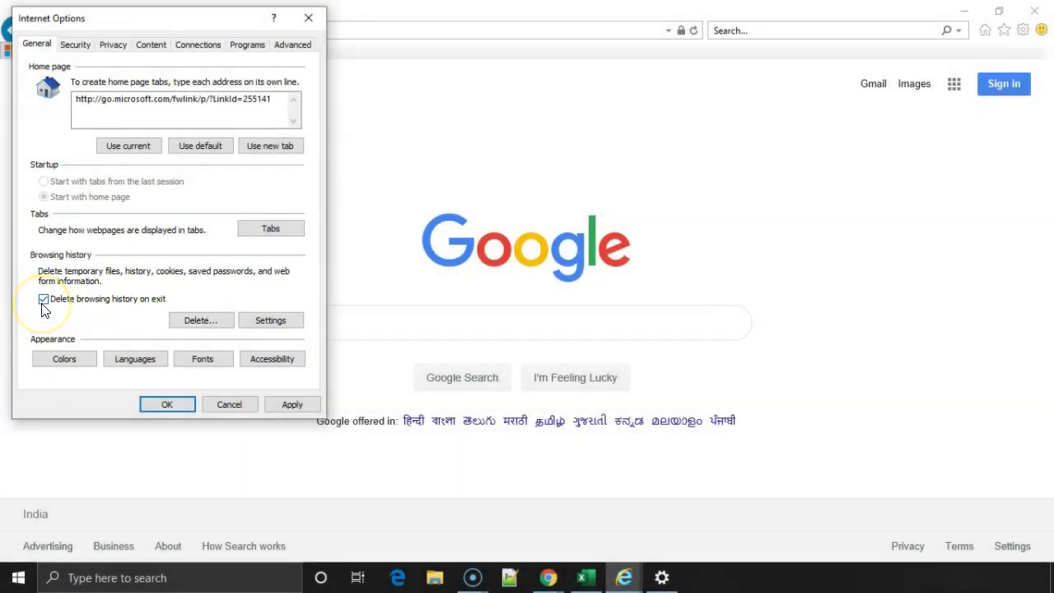
pyautogui.click(42, 302)
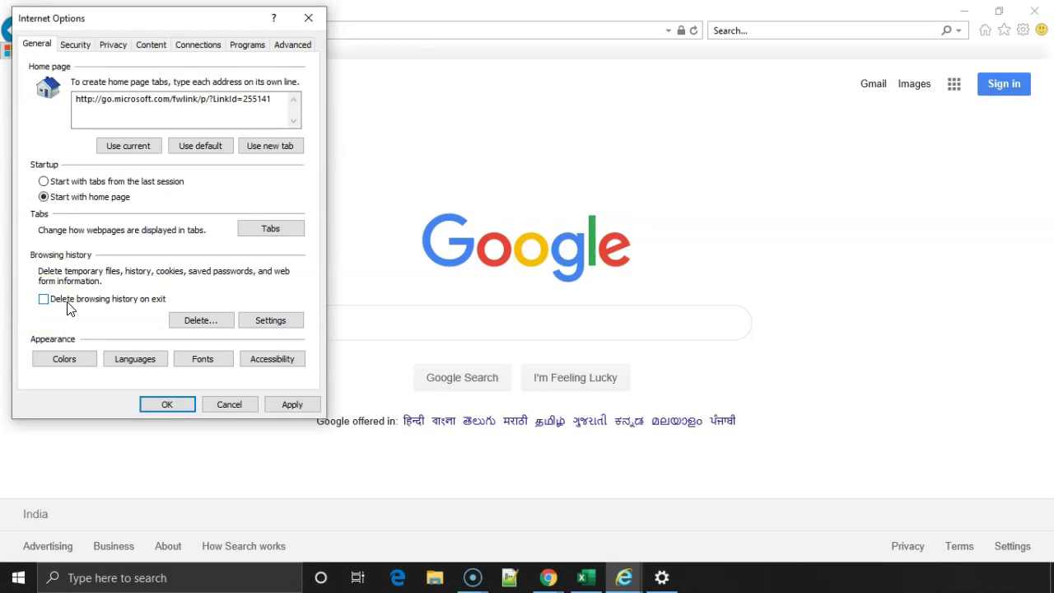
pyautogui.click(43, 307)
pyautogui.click(188, 323)
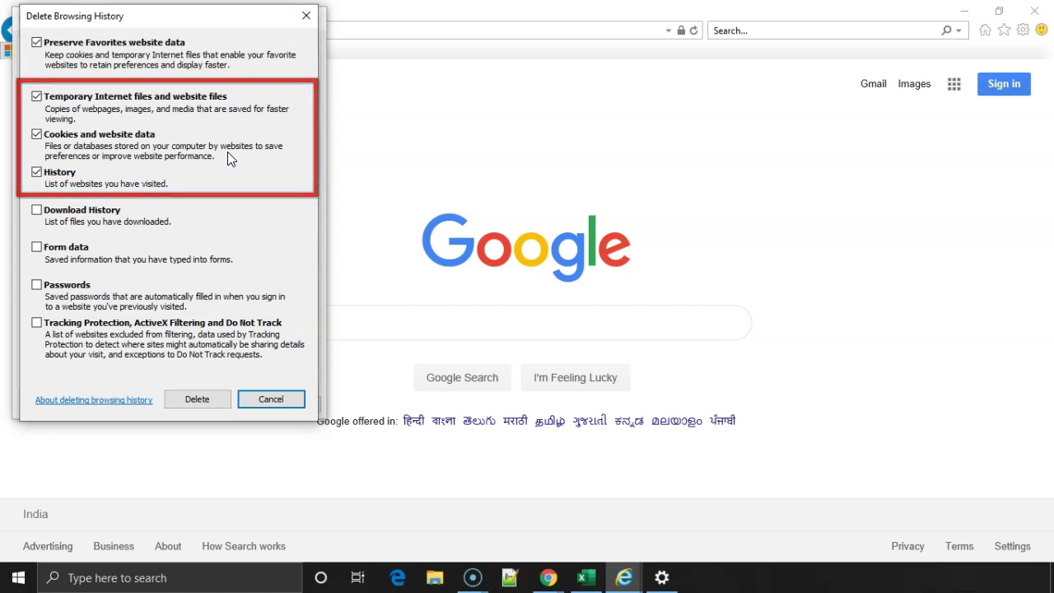
pyautogui.click(103, 212)
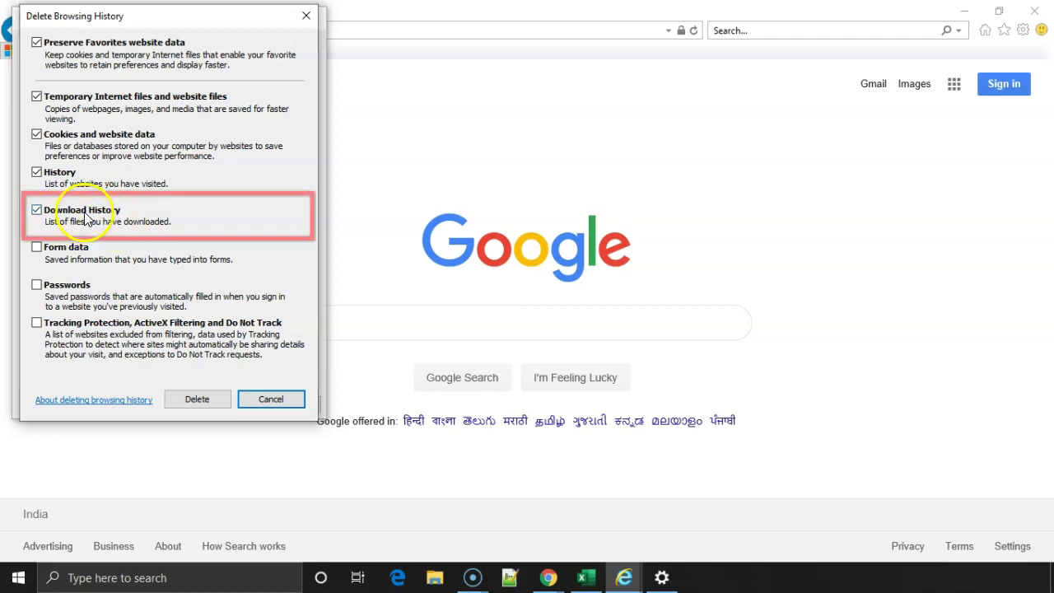
pyautogui.click(87, 212)
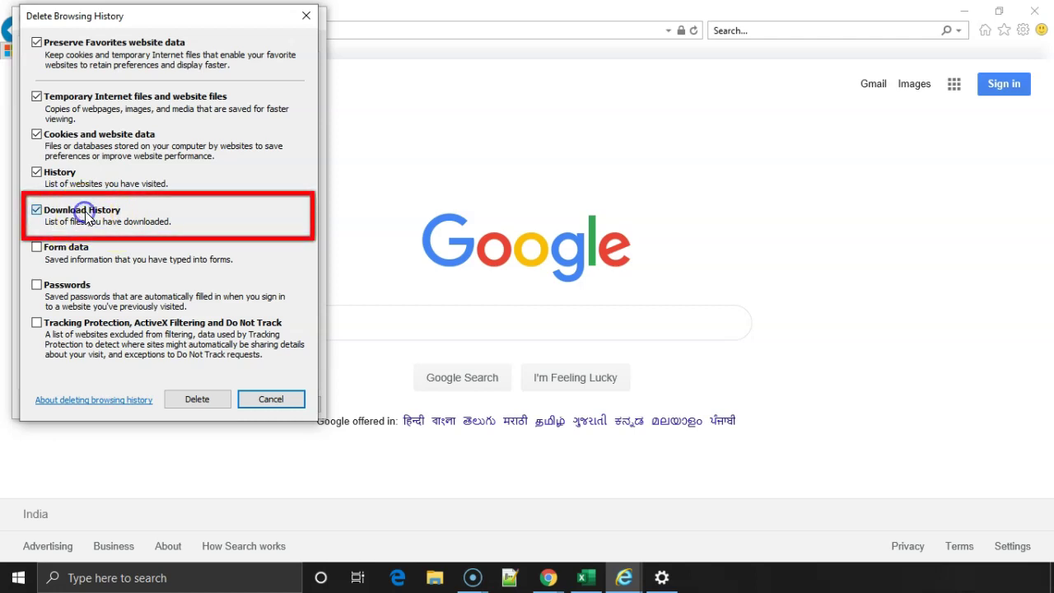
pyautogui.click(37, 285)
pyautogui.click(37, 285)
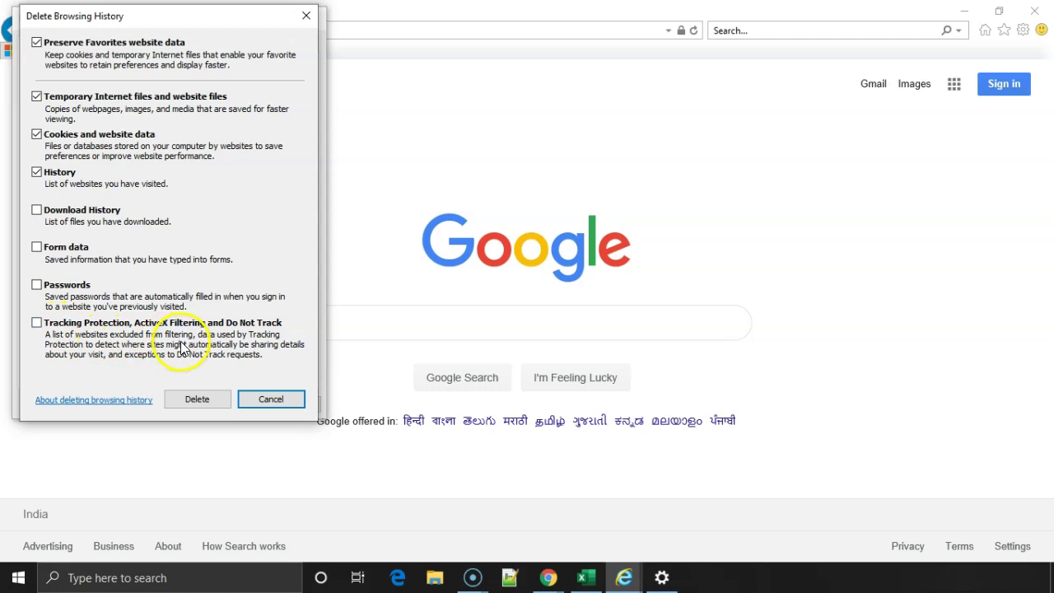
pyautogui.click(95, 327)
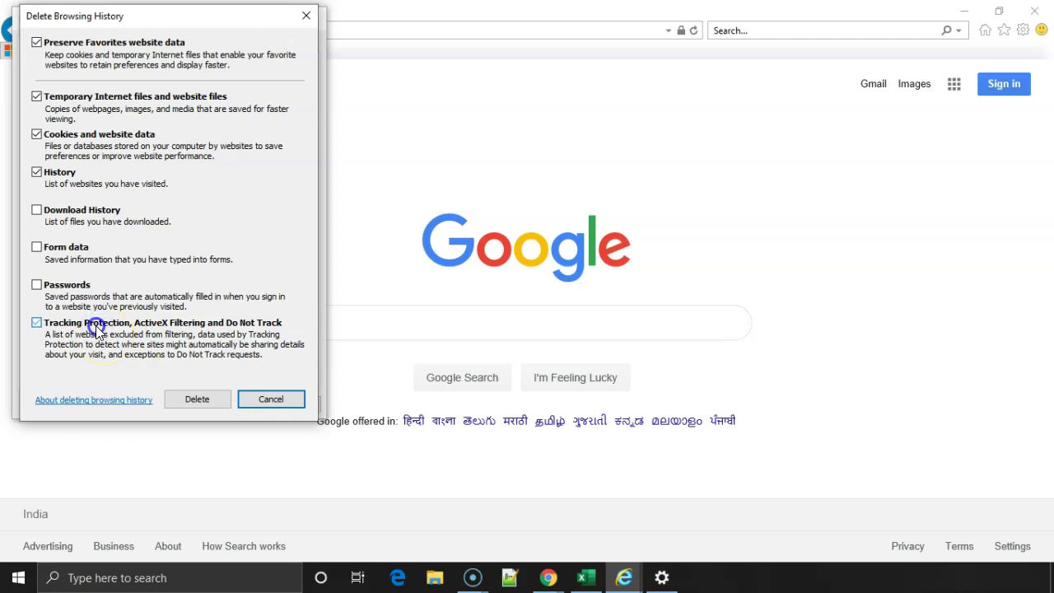
pyautogui.click(95, 327)
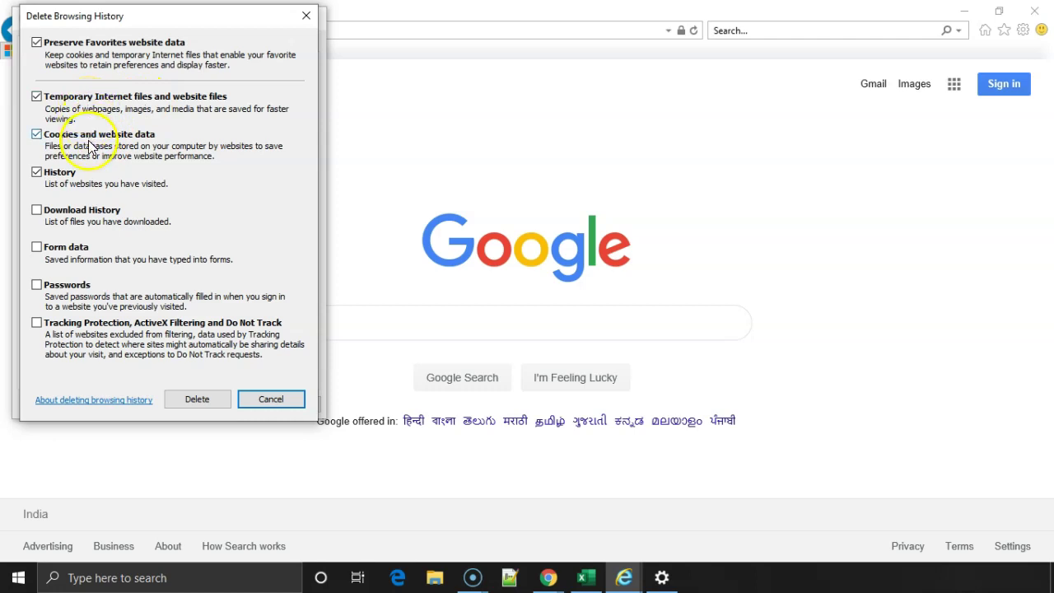
# Delete the temporary files, cookies and history, waiting for the completion notification bar
pyautogui.click(192, 401)
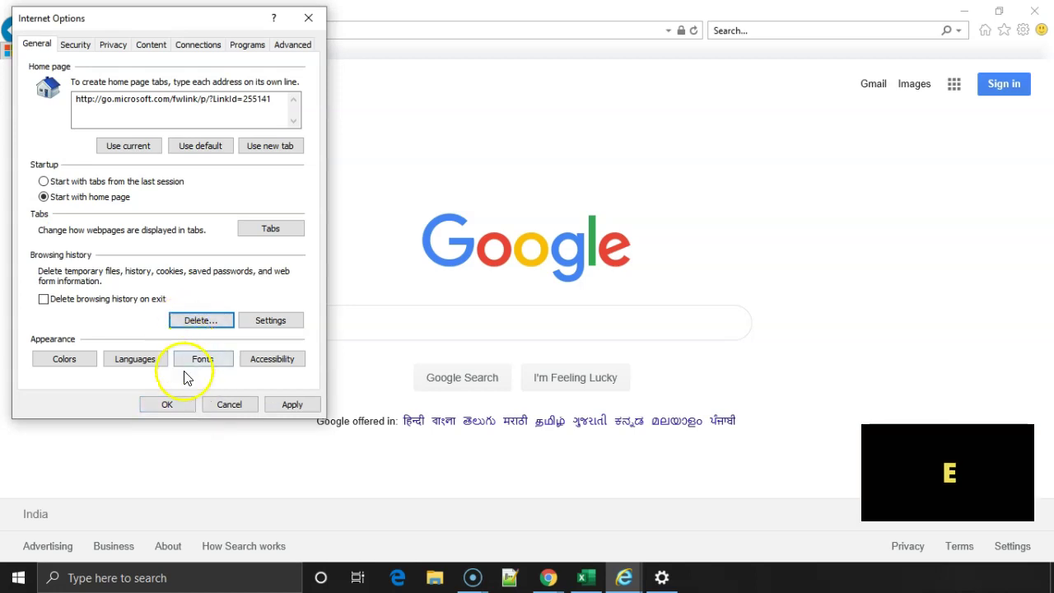
pyautogui.click(174, 402)
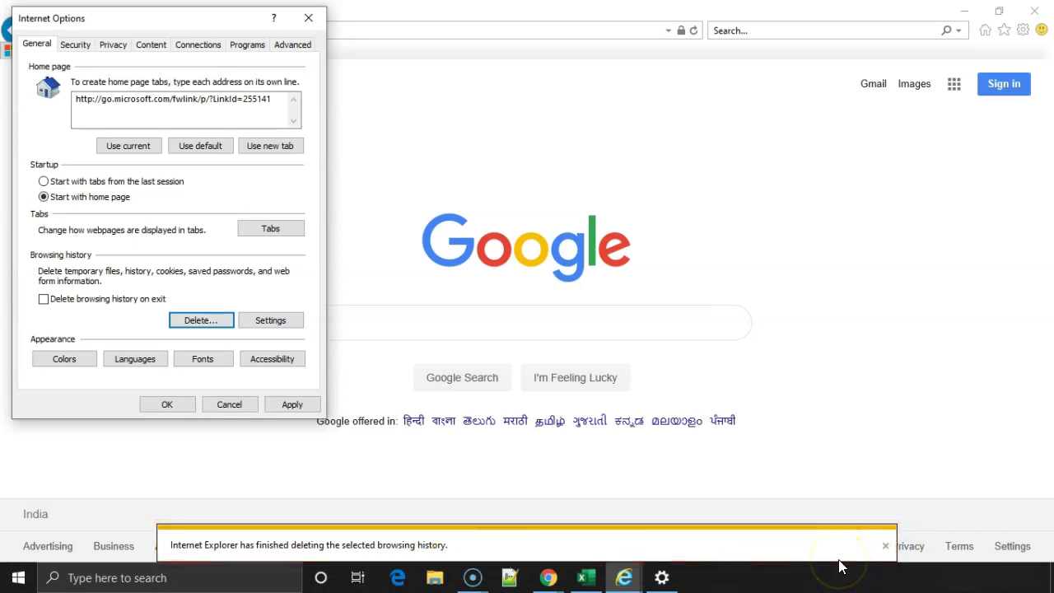
pyautogui.click(880, 552)
# Review Website Data Settings: 20-day history, caches, then back to Temporary Internet Files
pyautogui.click(269, 320)
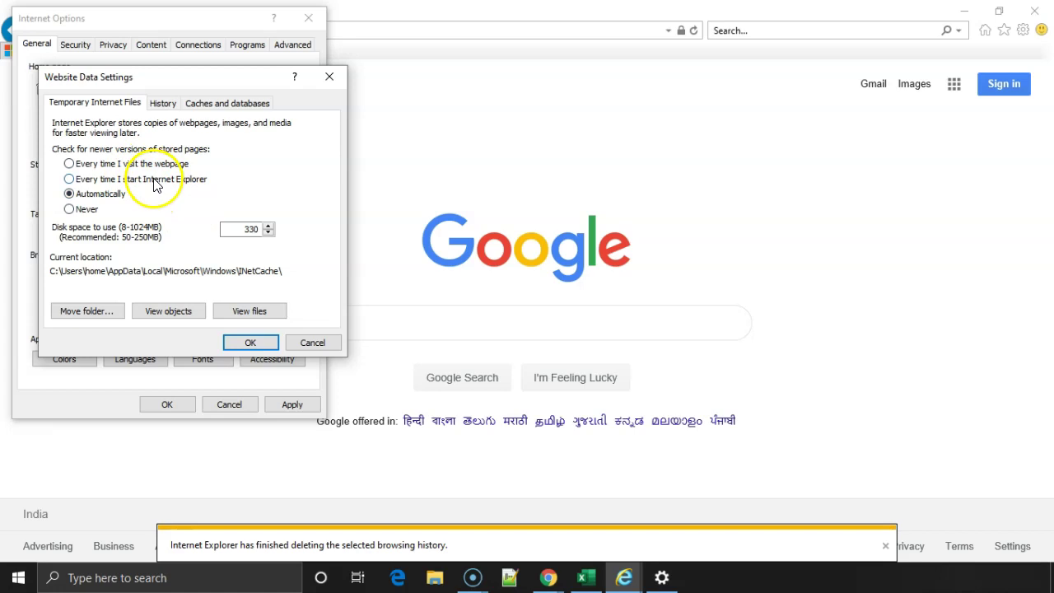
pyautogui.click(163, 104)
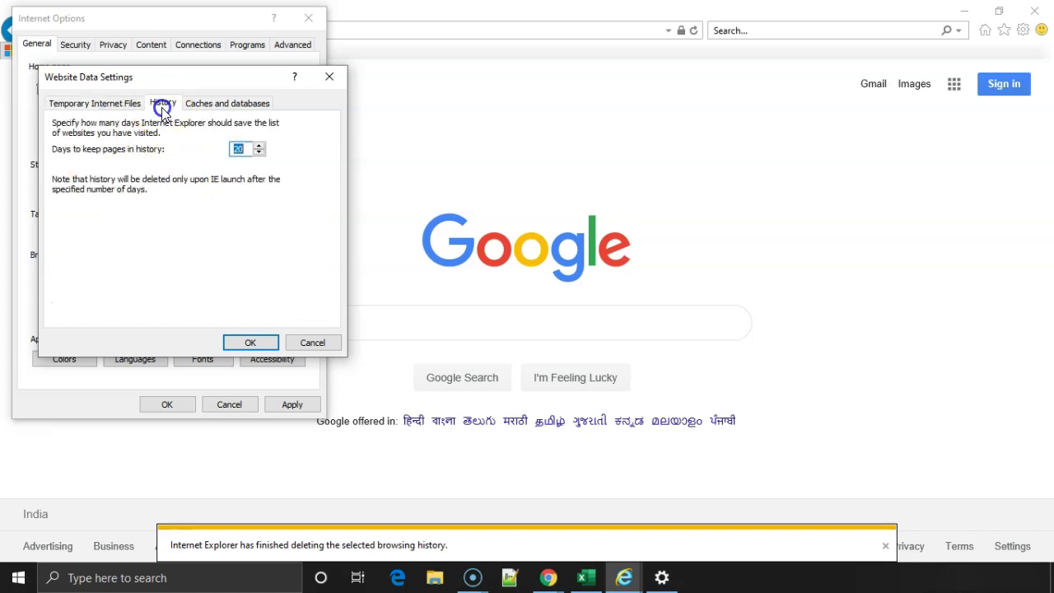
pyautogui.click(219, 105)
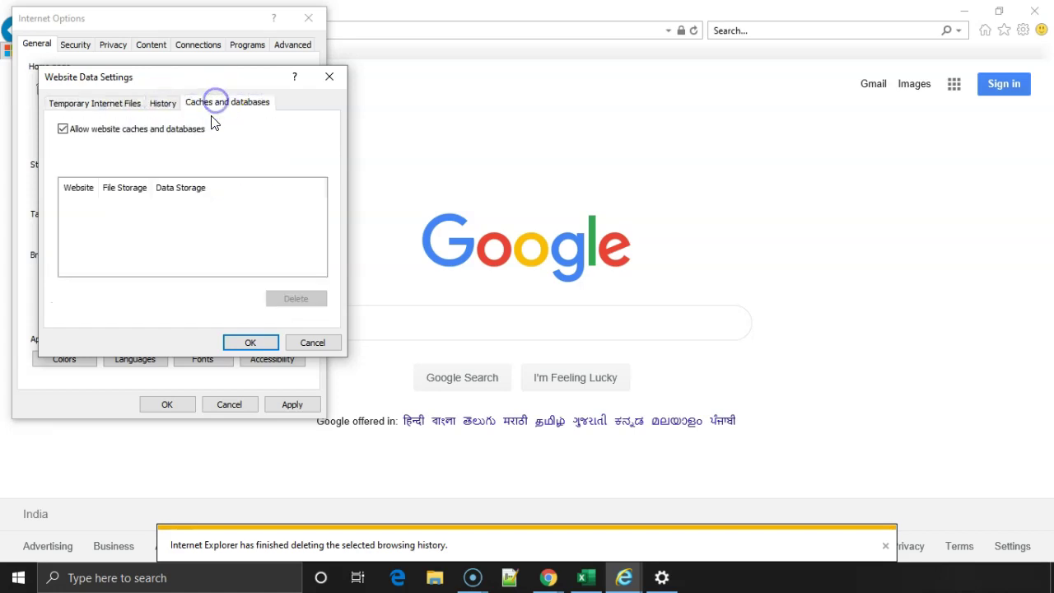
pyautogui.click(103, 110)
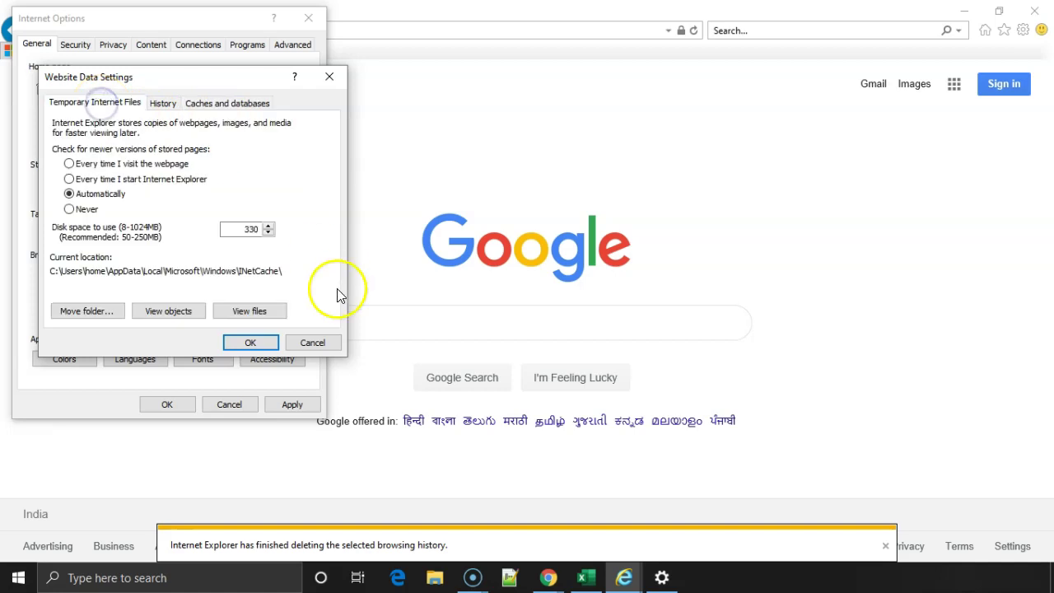